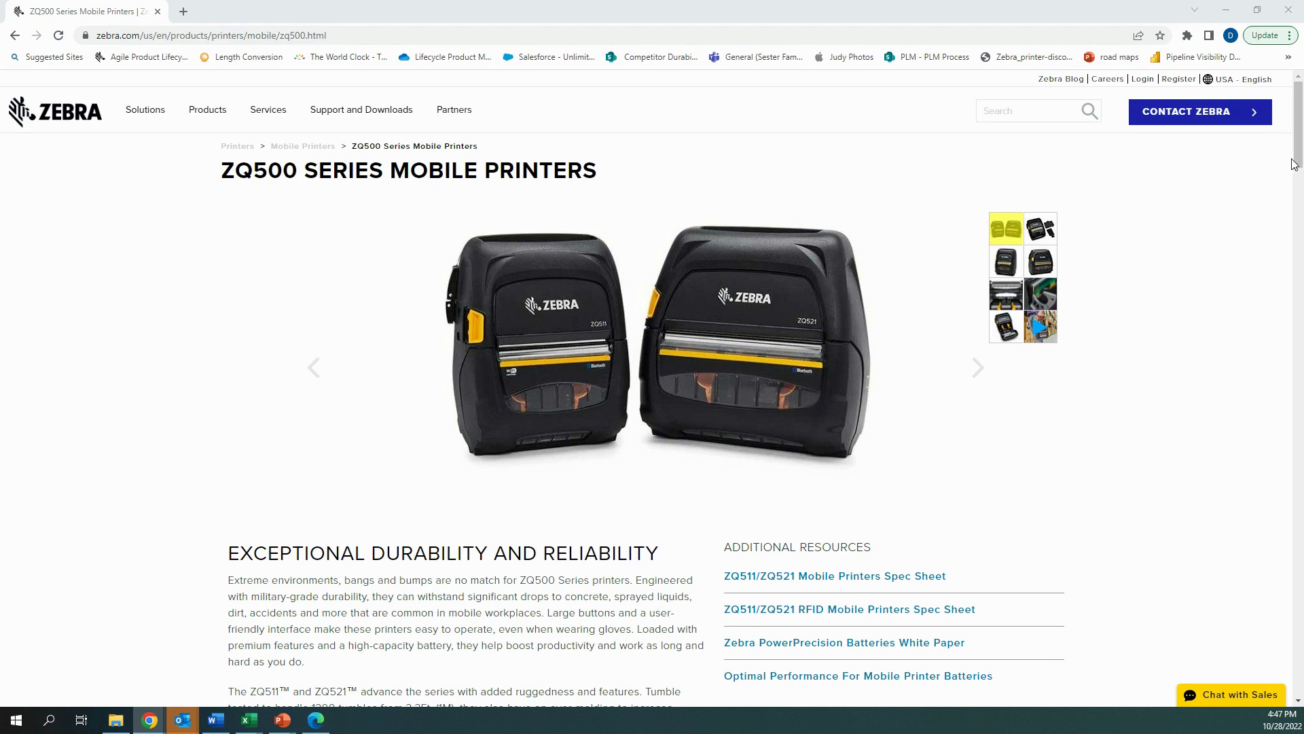
Open the ZQ521 support page from the ZQ500 Series product page and go to its Software section.
{"action": "scroll", "coordinate": [1299, 158], "scroll_direction": "down", "scroll_amount": 5}
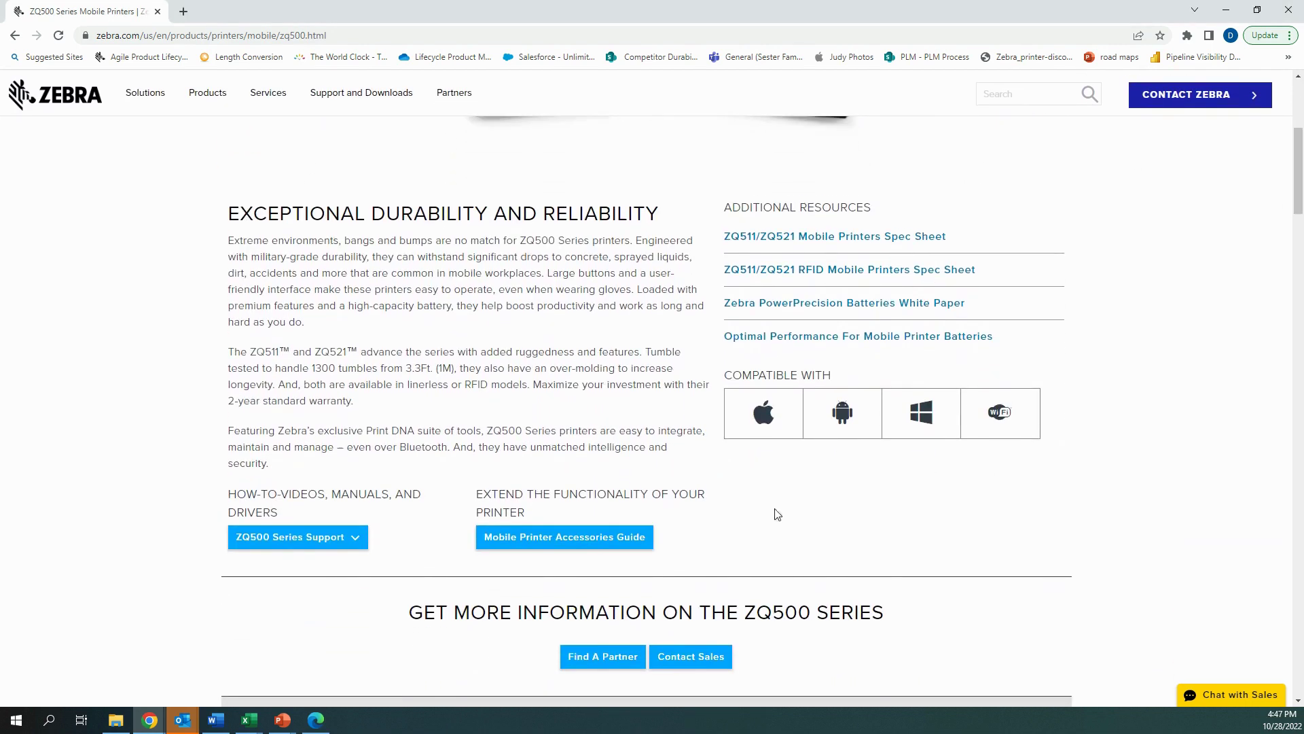
{"action": "left_click", "coordinate": [357, 545]}
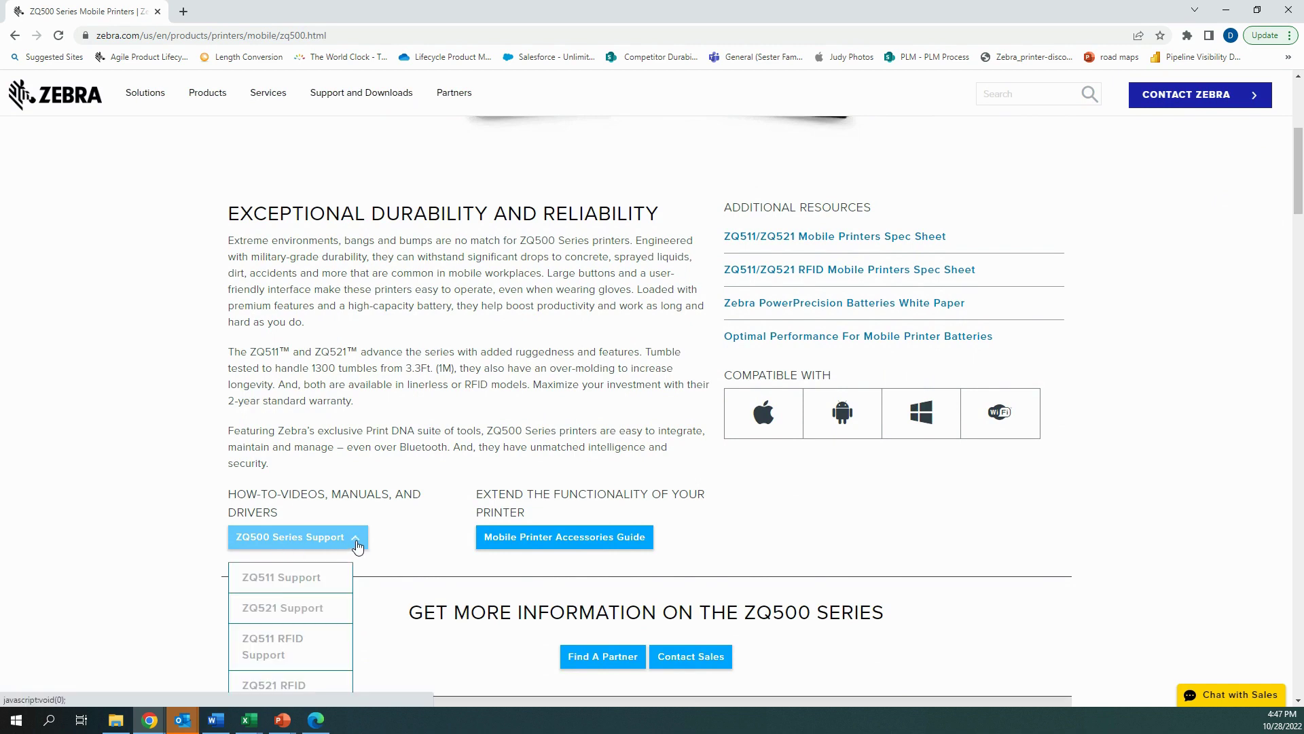
{"action": "left_click", "coordinate": [275, 616]}
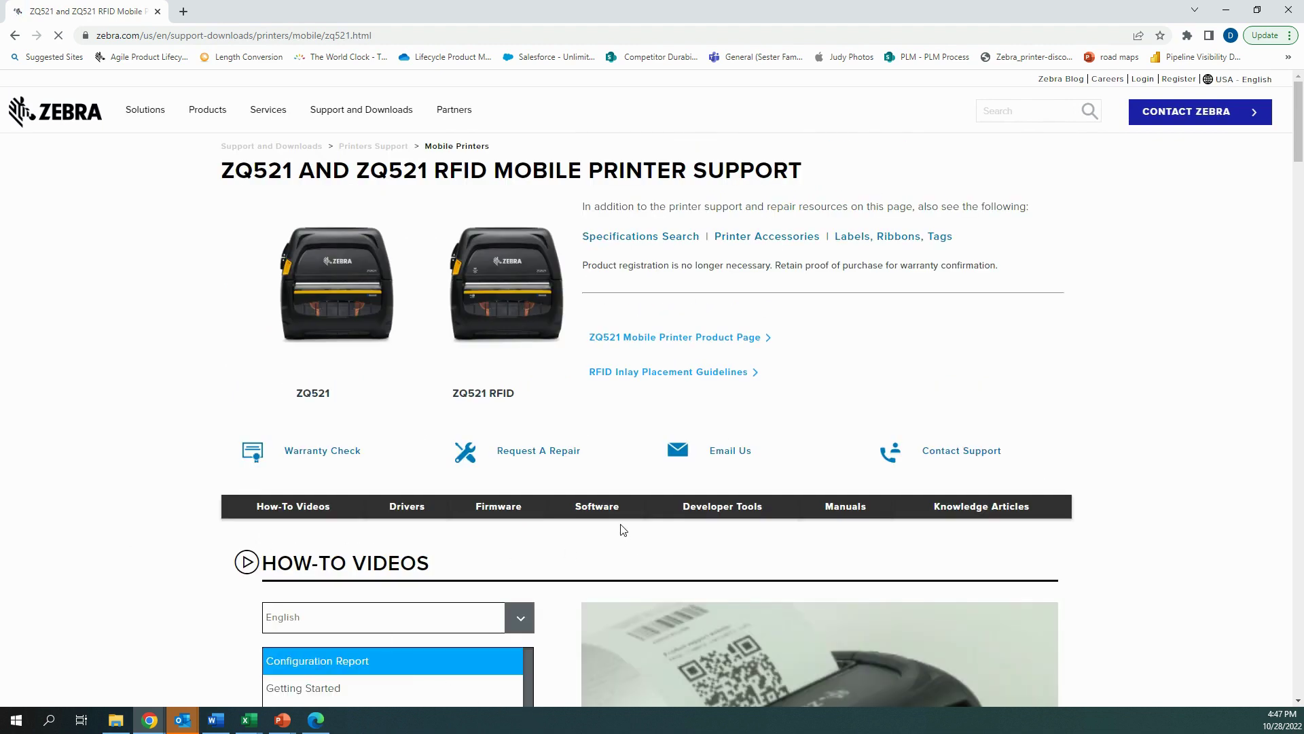
{"action": "left_click", "coordinate": [608, 506]}
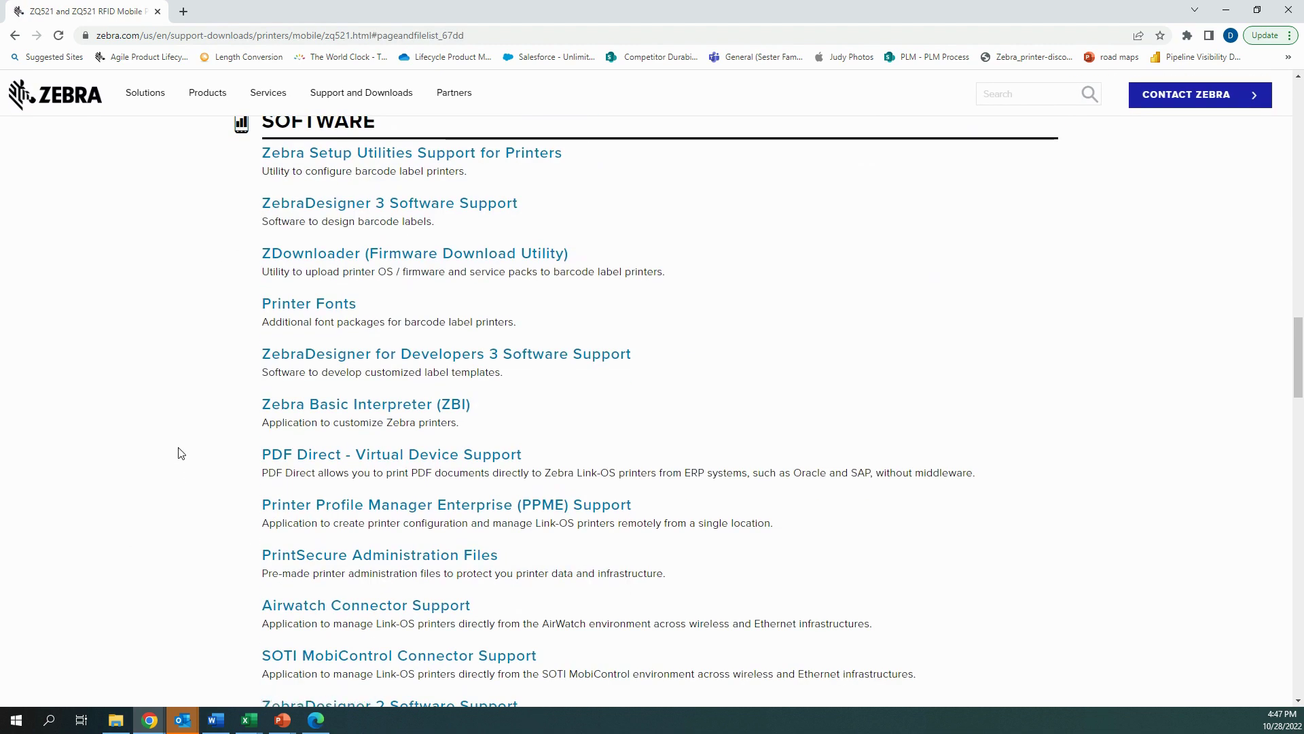
{"action": "left_click_drag", "start_coordinate": [1299, 387], "coordinate": [1299, 375]}
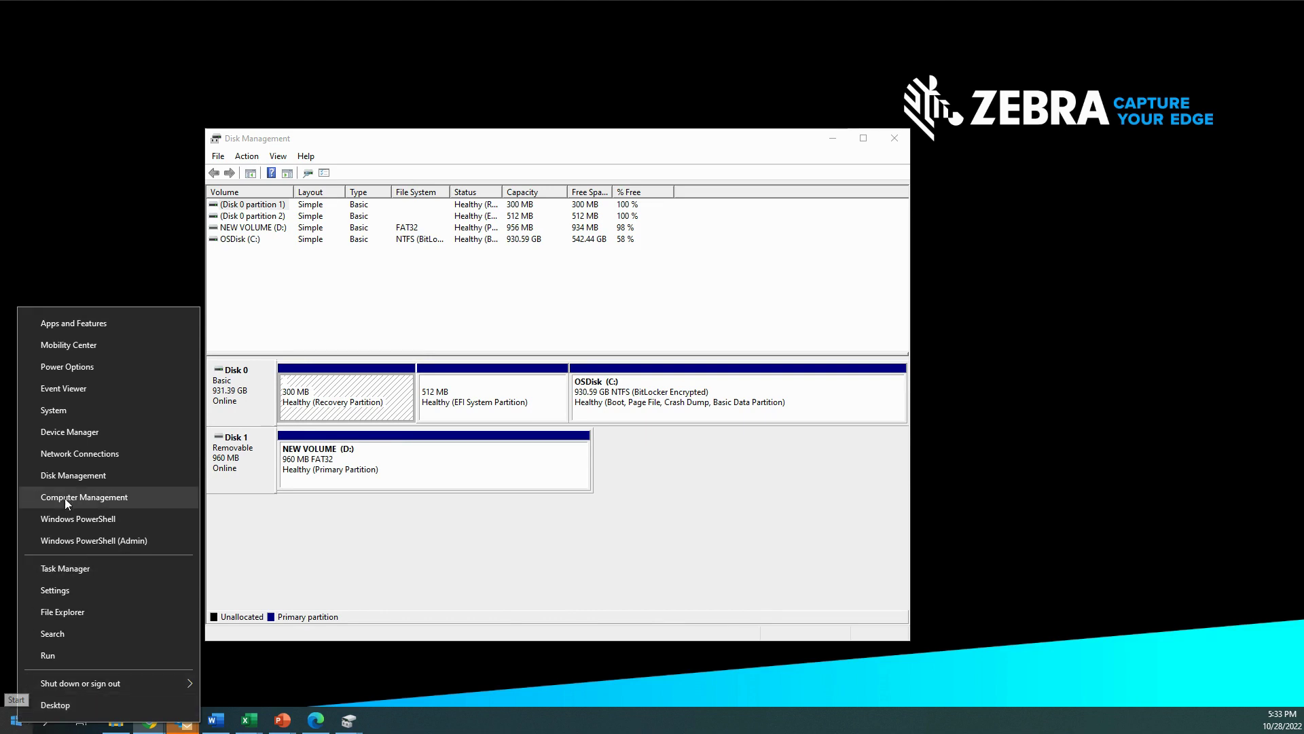
In Disk Management, quick-format the NEW VOLUME (D:) removable drive with the FAT32 file system and accept erasing its data.
{"action": "left_click", "coordinate": [64, 475]}
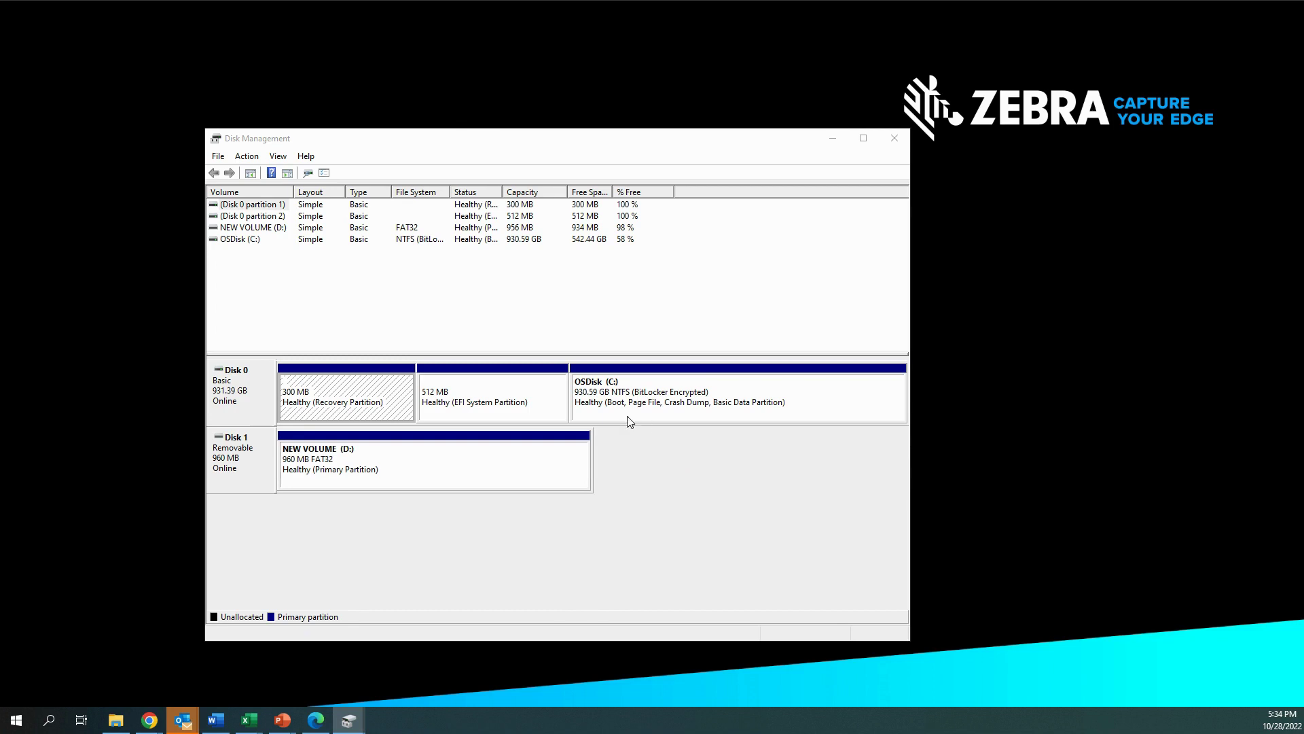
{"action": "right_click", "coordinate": [247, 230]}
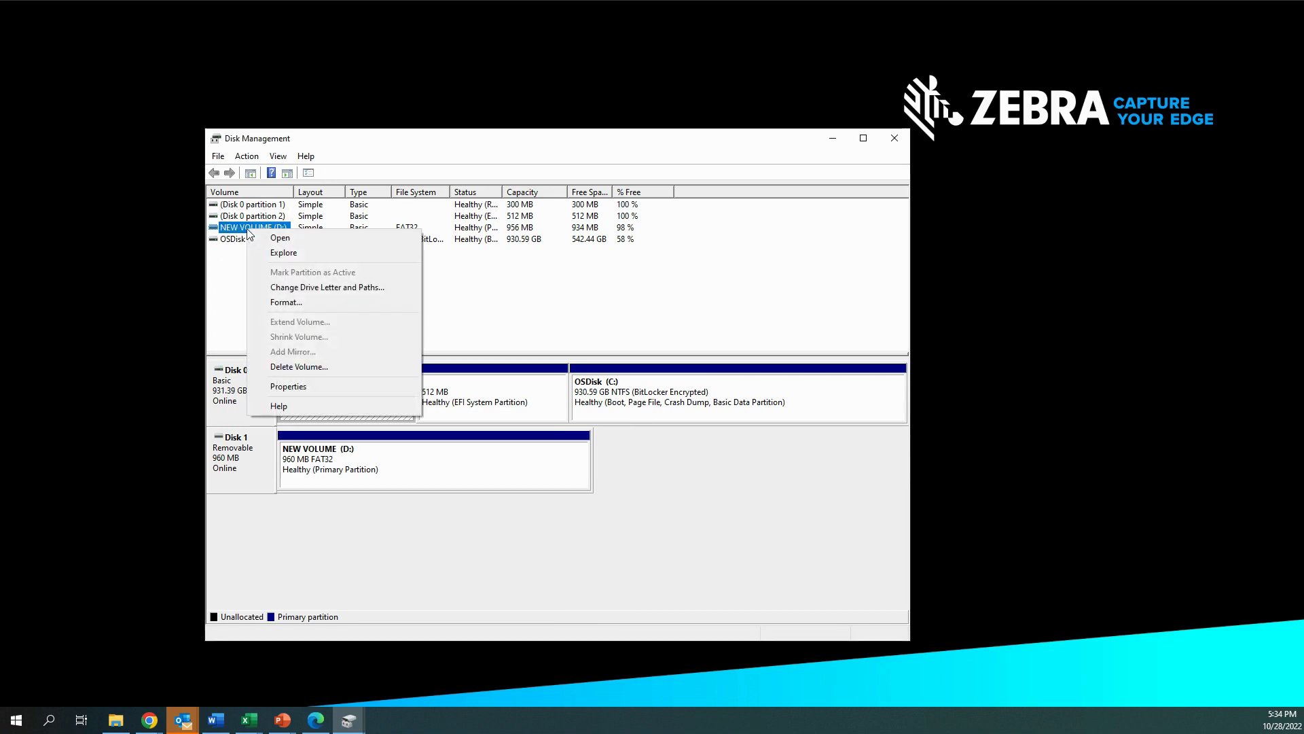
{"action": "left_click", "coordinate": [284, 303]}
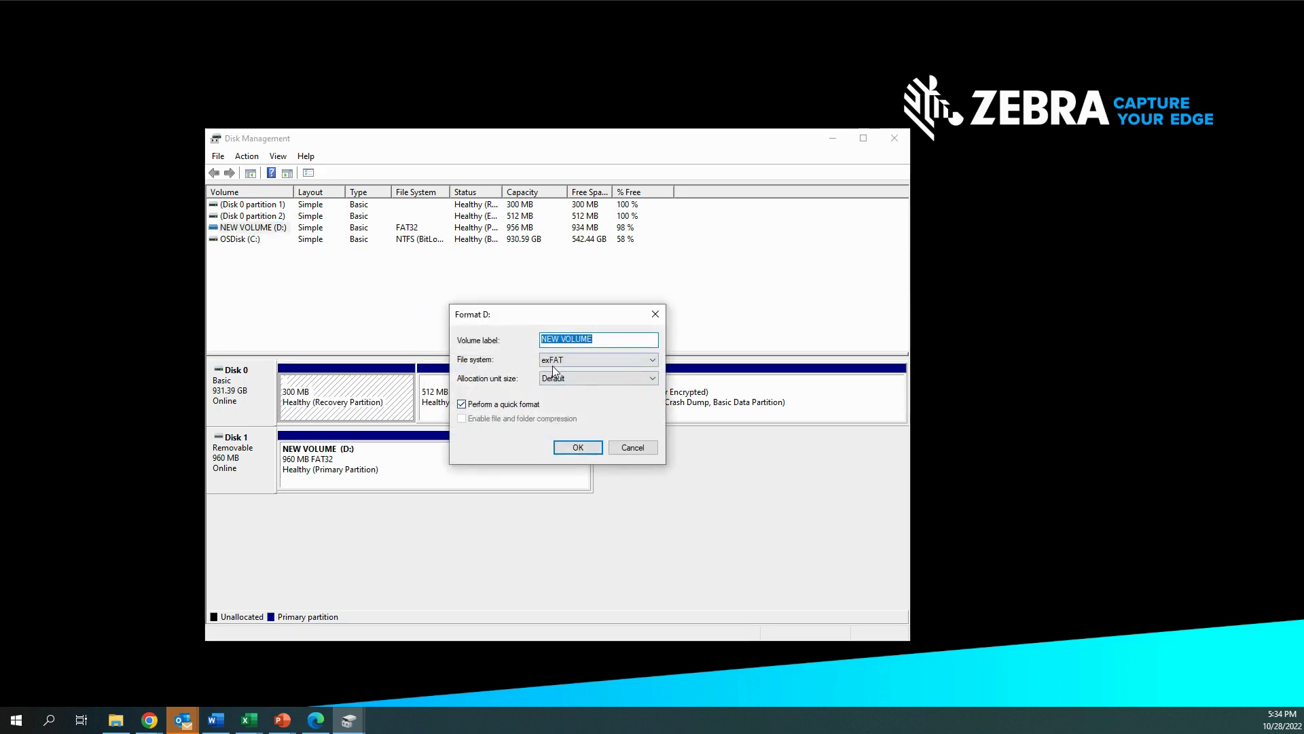
{"action": "left_click", "coordinate": [652, 362]}
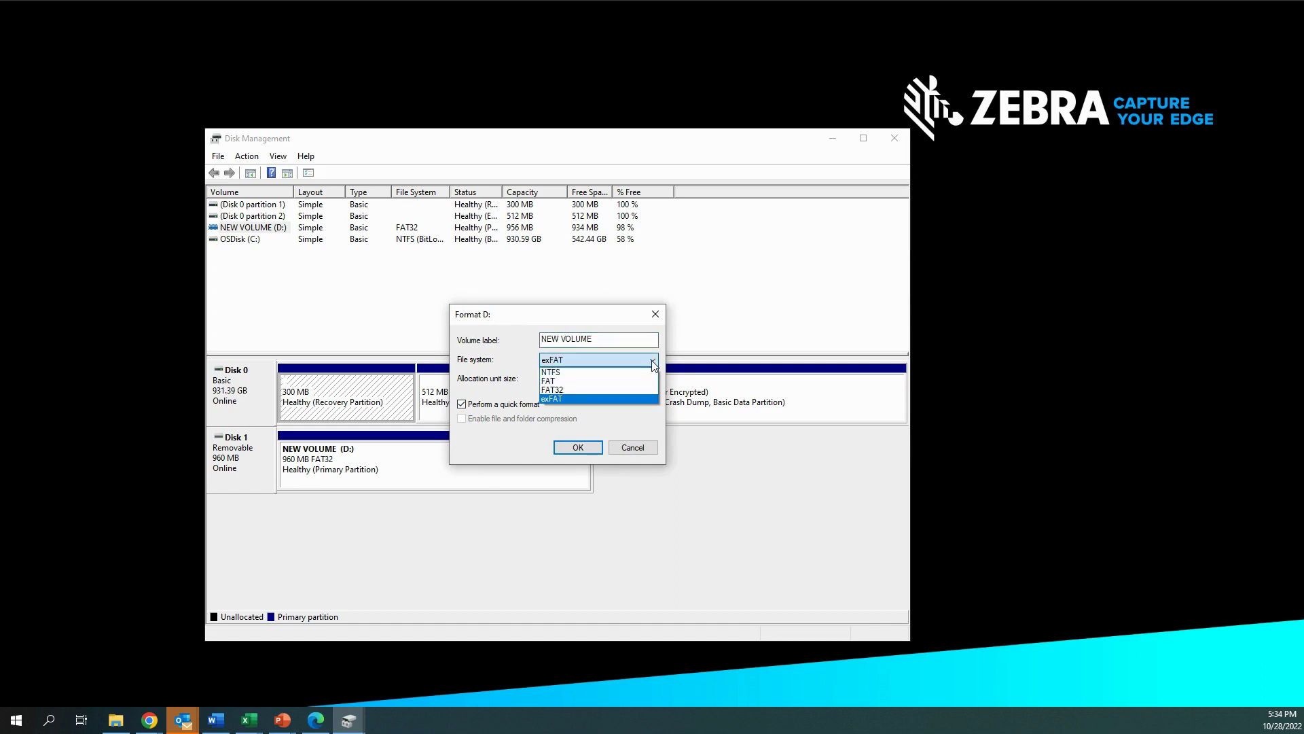
{"action": "left_click", "coordinate": [561, 391]}
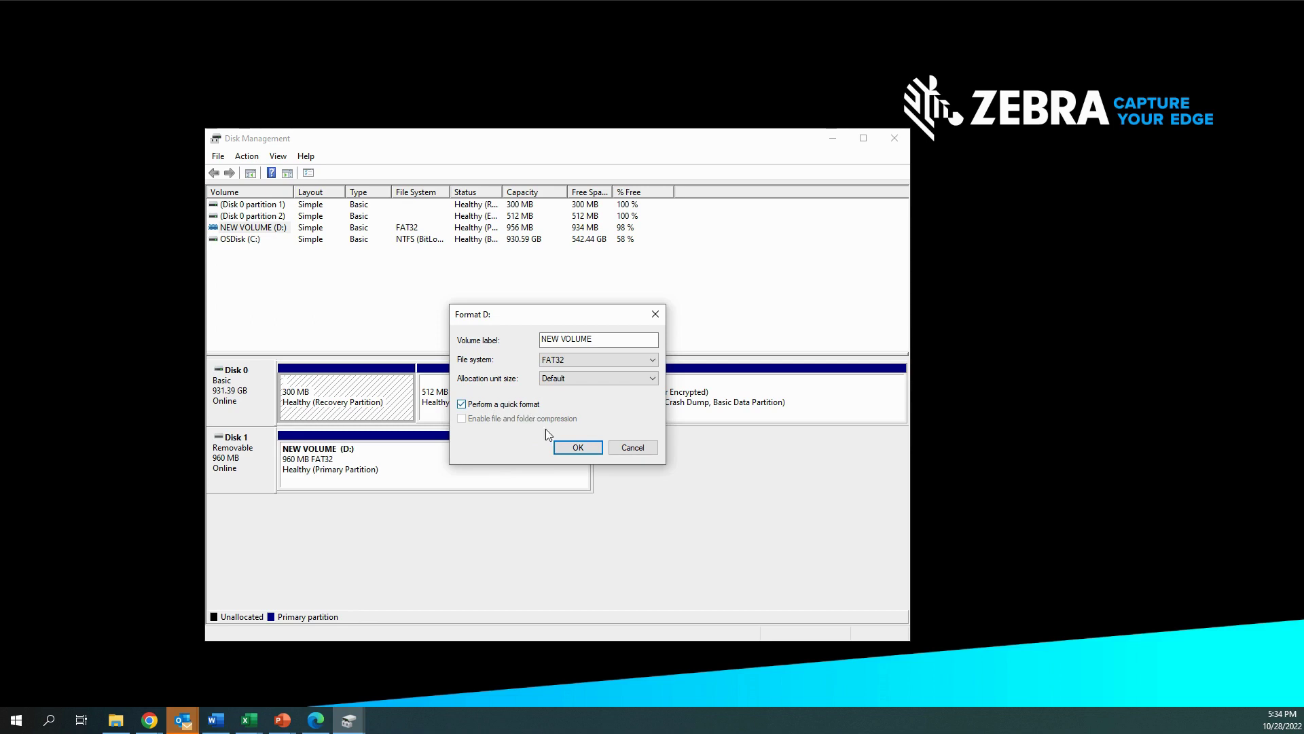
{"action": "left_click", "coordinate": [579, 447]}
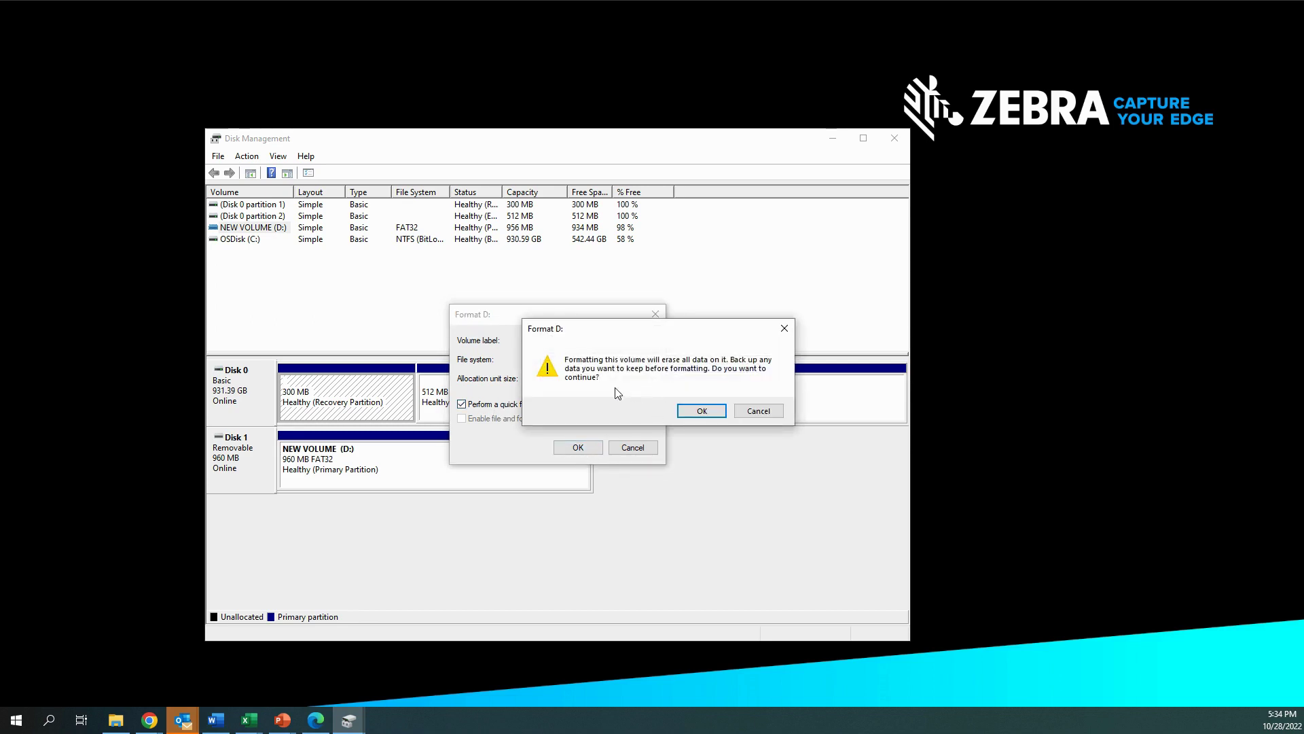
{"action": "left_click", "coordinate": [702, 412]}
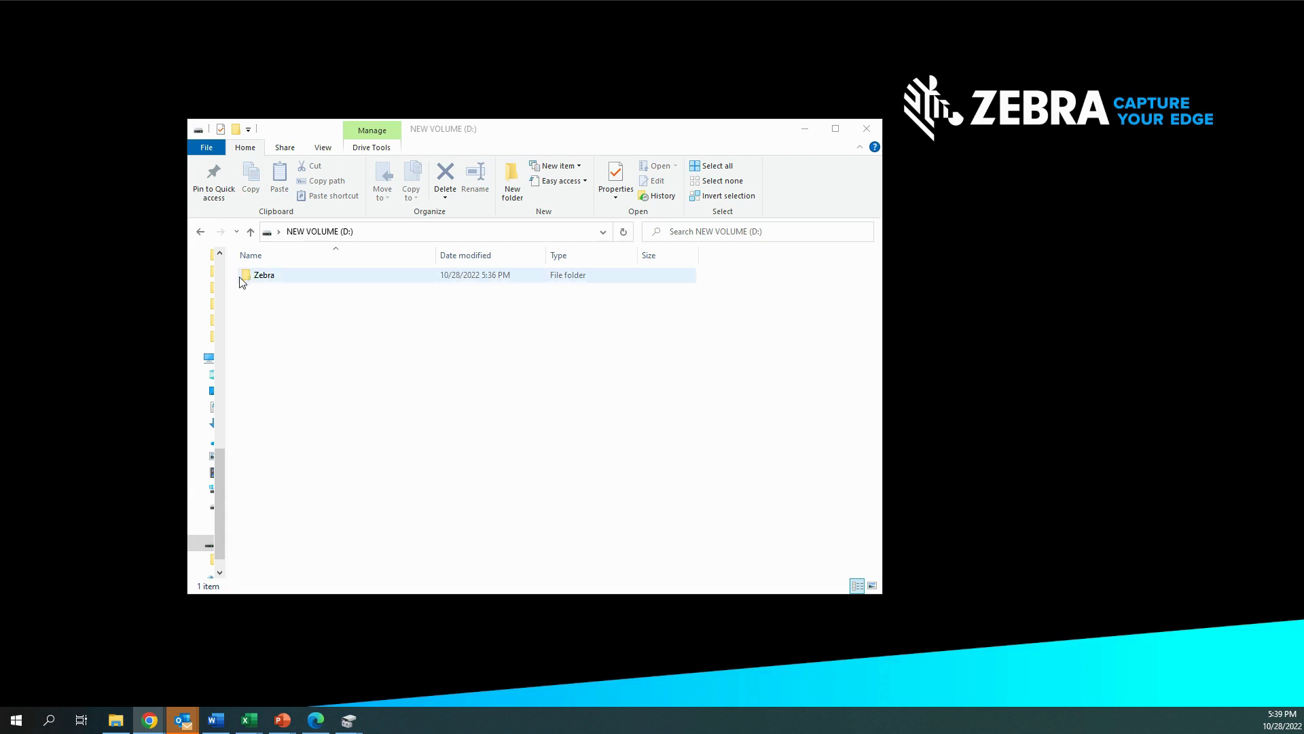
Open the Zebra folder on the NEW VOLUME (D:) drive.
{"action": "double_click", "coordinate": [264, 278]}
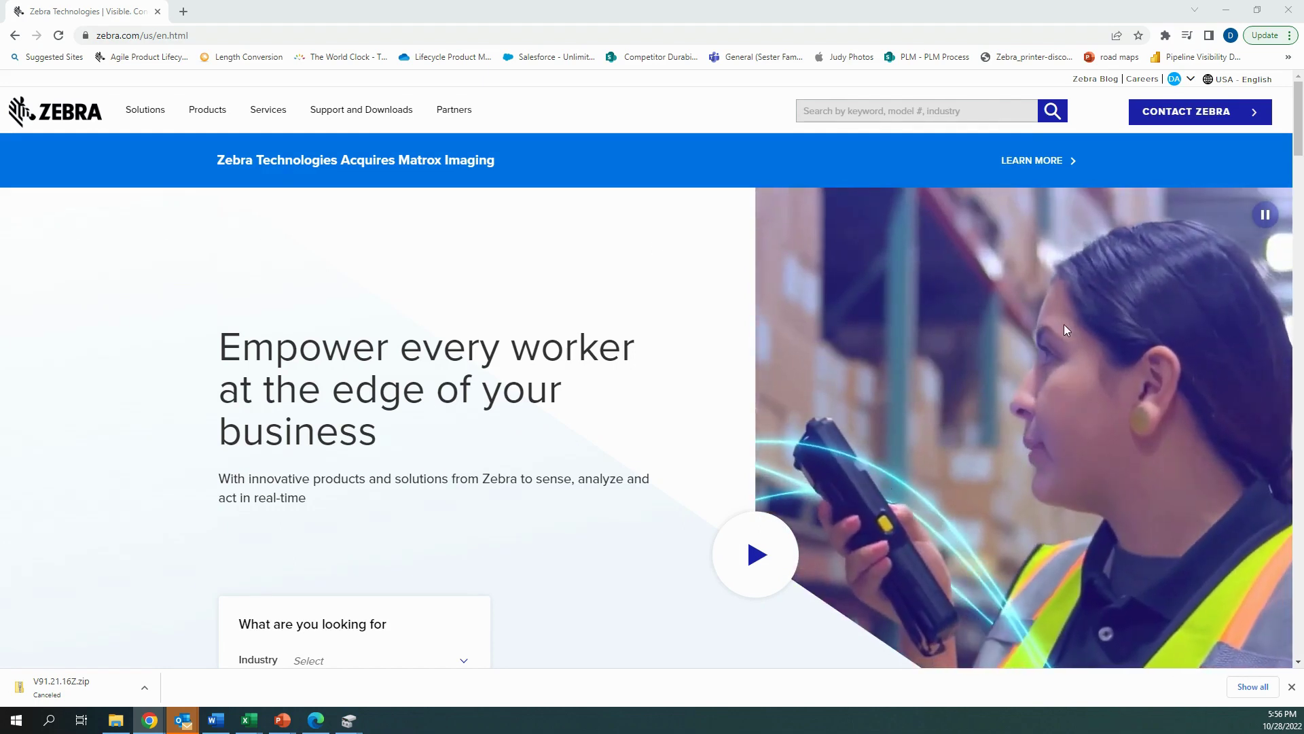
Switch to the Zebra website in Chrome and open the Mobile Printers product page under Printers.
{"action": "left_click", "coordinate": [219, 111]}
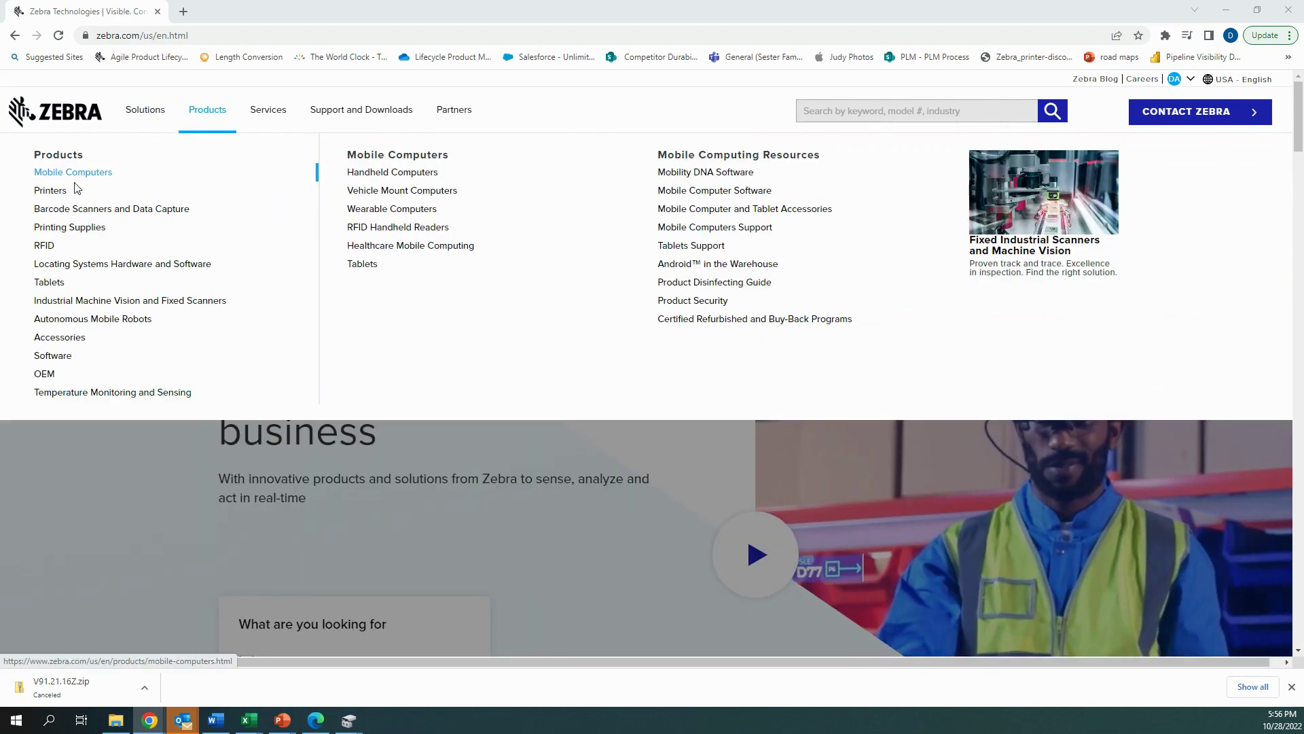
{"action": "mouse_move", "coordinate": [145, 209]}
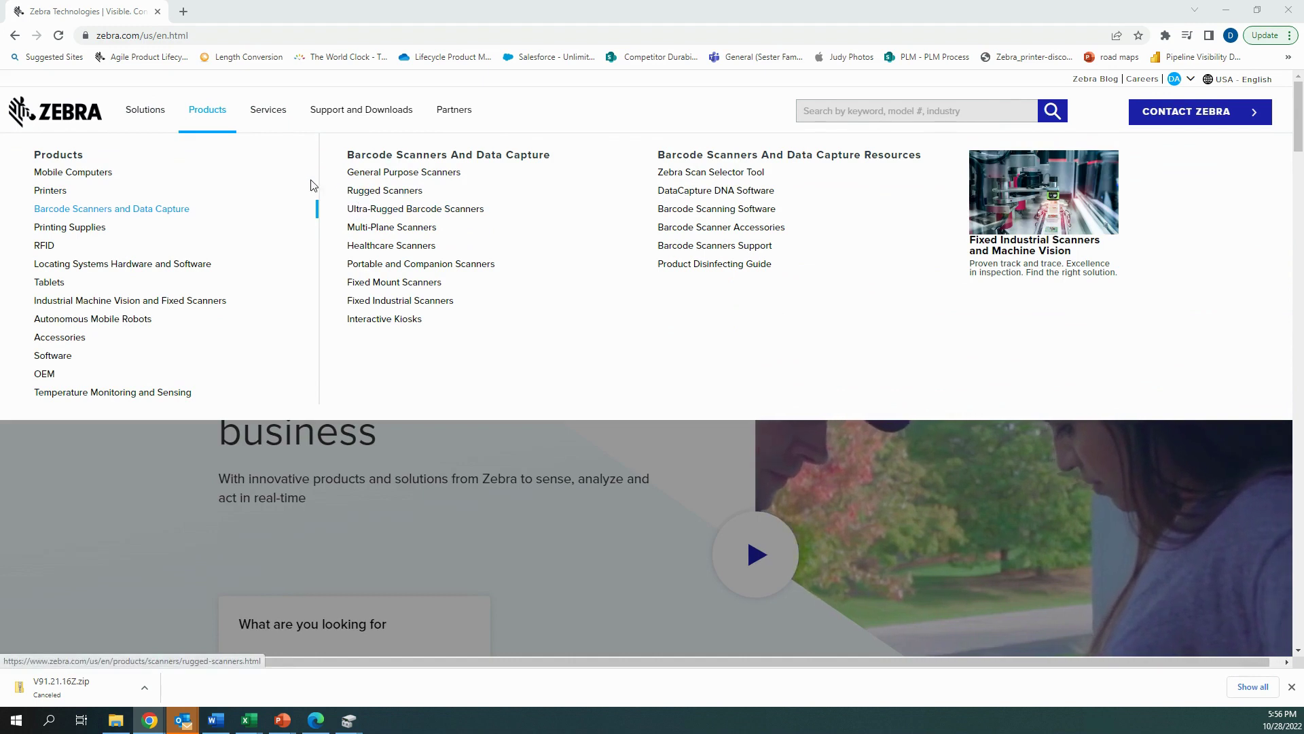
{"action": "mouse_move", "coordinate": [311, 189]}
{"action": "left_click", "coordinate": [378, 193]}
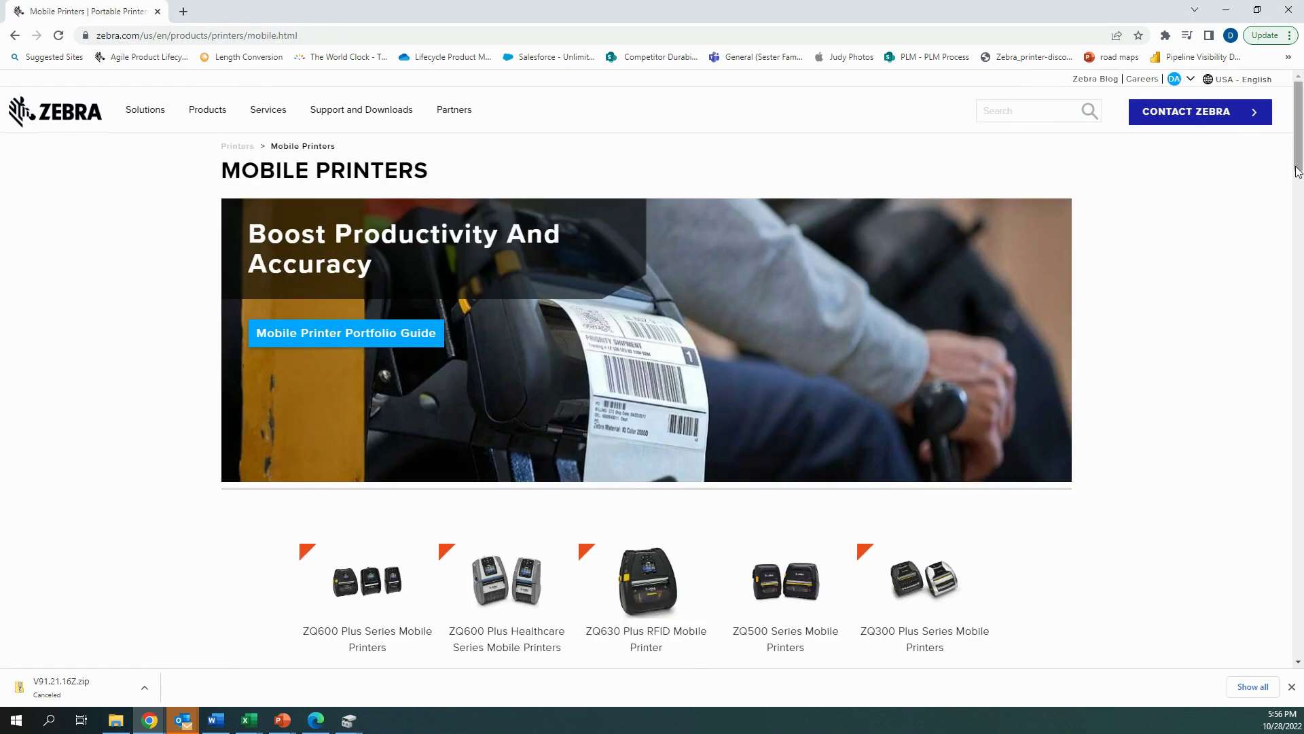
Find the ZQ500 Series among the mobile printers and open its detailed product page.
{"action": "left_click_drag", "start_coordinate": [1297, 169], "coordinate": [1298, 220]}
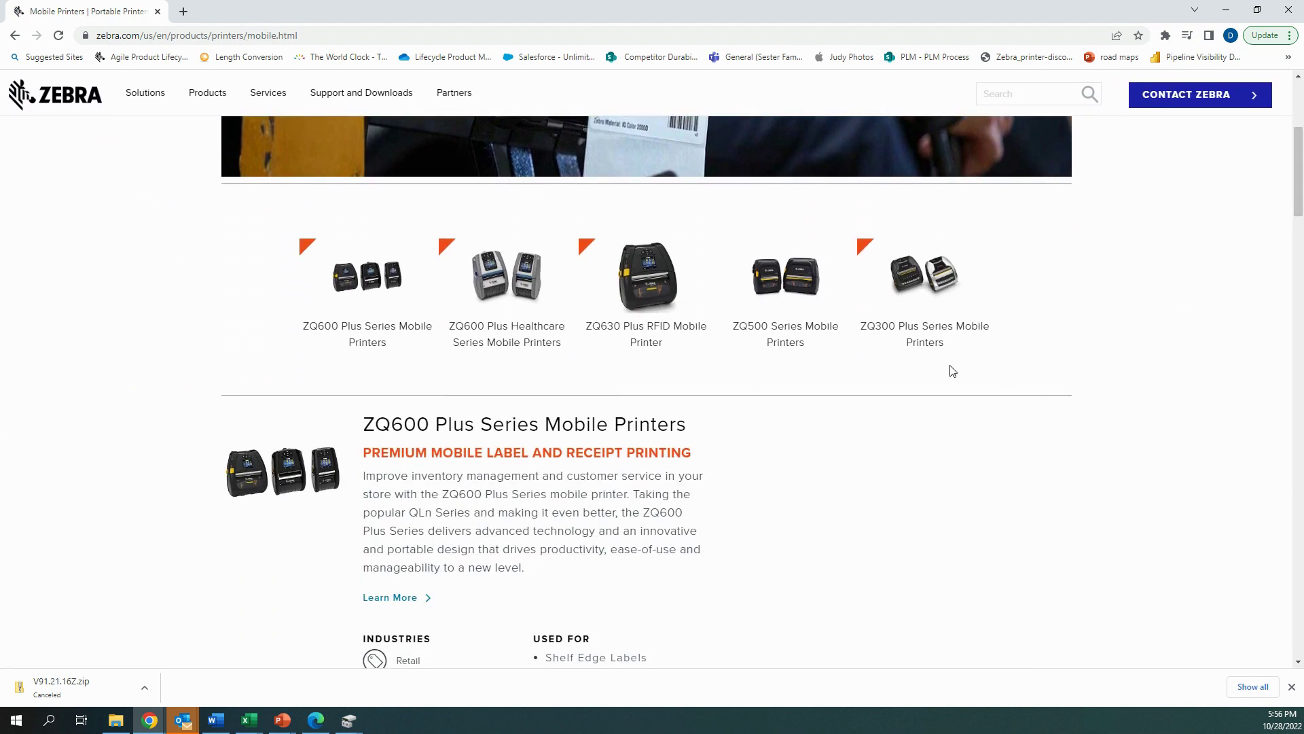
{"action": "left_click", "coordinate": [775, 333]}
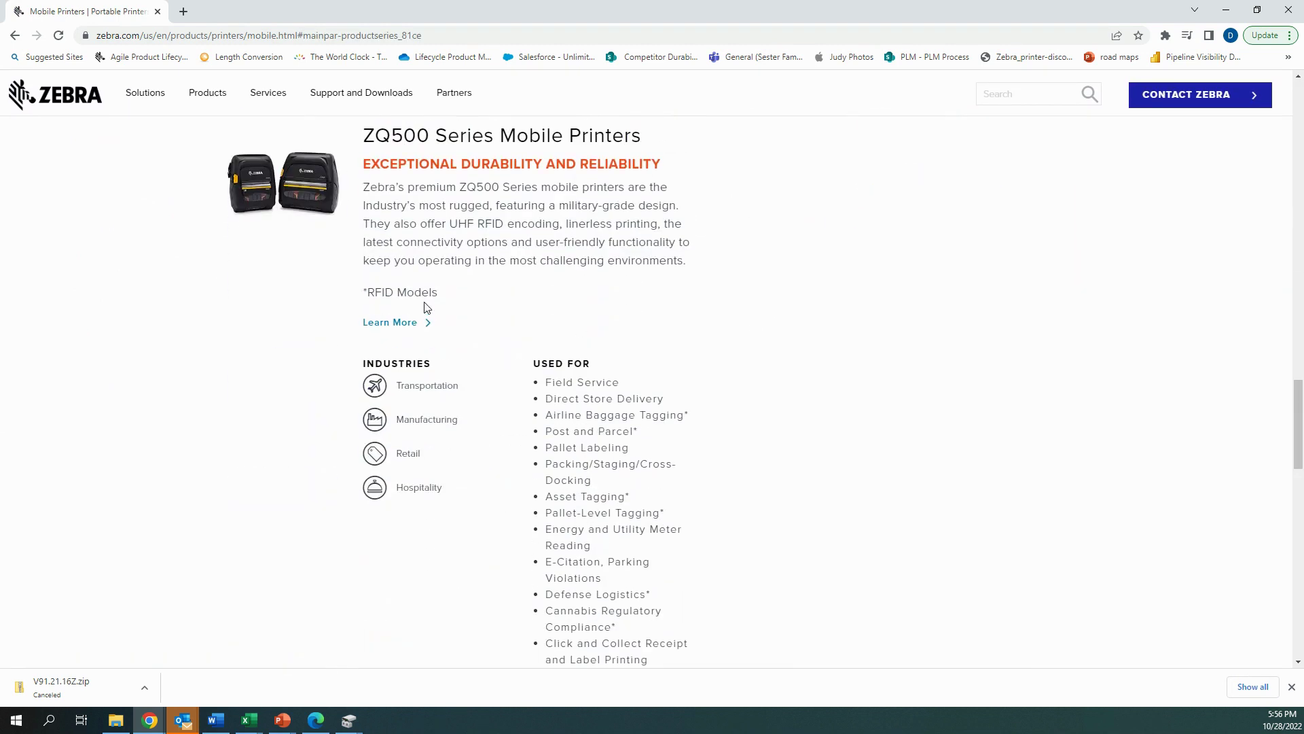
{"action": "scroll", "coordinate": [446, 292], "scroll_direction": "down", "scroll_amount": 4}
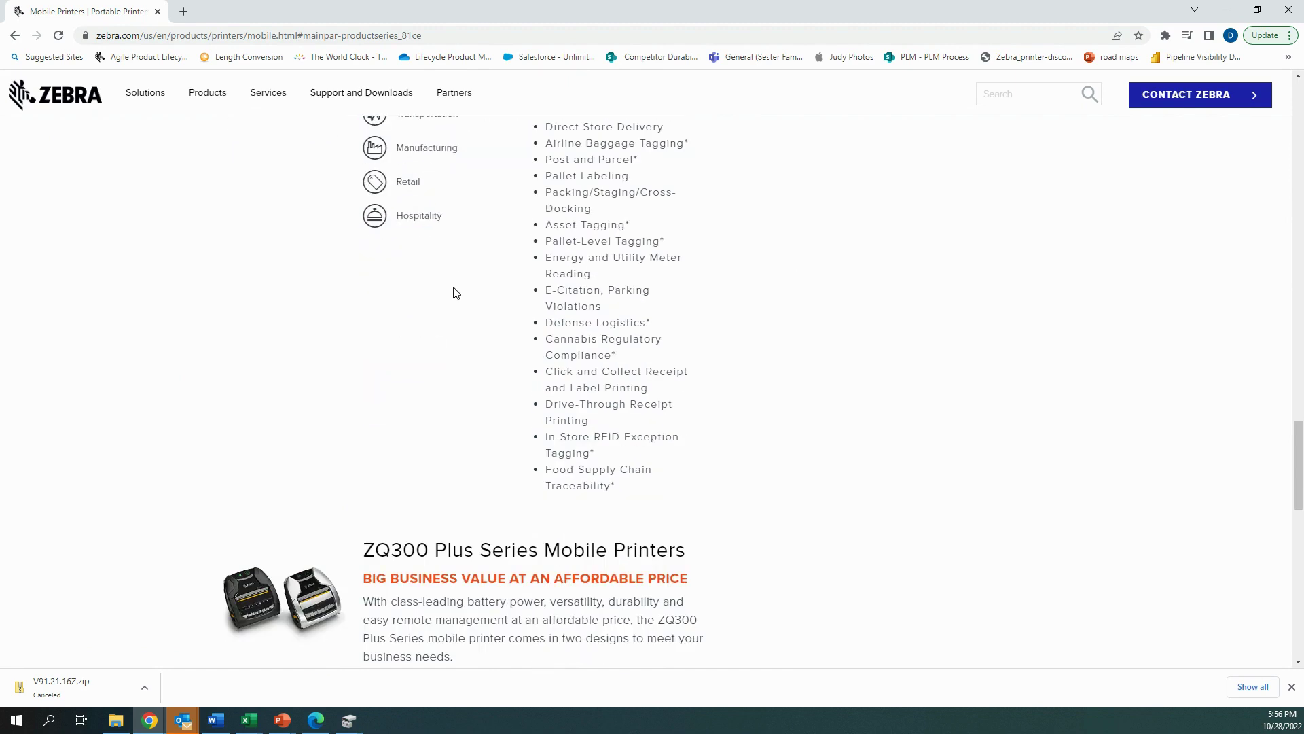
{"action": "scroll", "coordinate": [454, 291], "scroll_direction": "up", "scroll_amount": 2}
{"action": "left_click", "coordinate": [425, 193]}
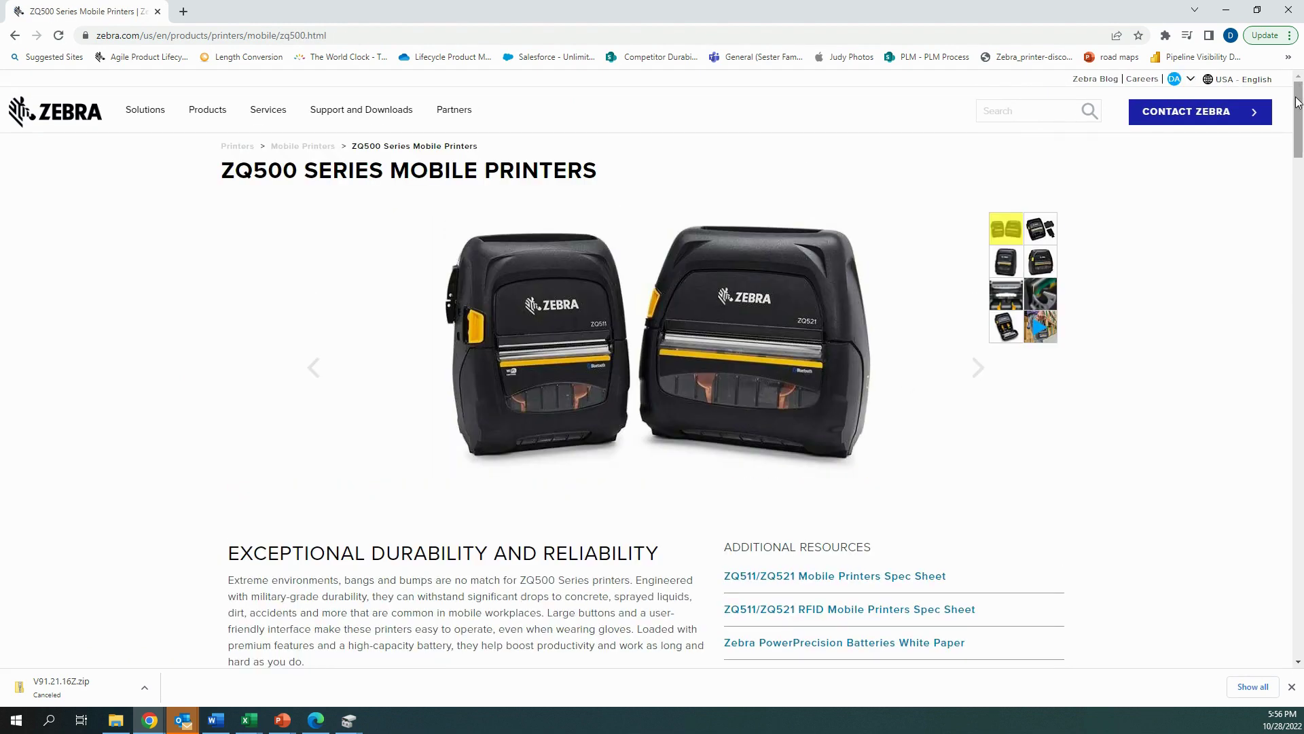
Open the ZQ521 support page from the ZQ500 Series support options.
{"action": "left_click_drag", "start_coordinate": [1298, 102], "coordinate": [1290, 174]}
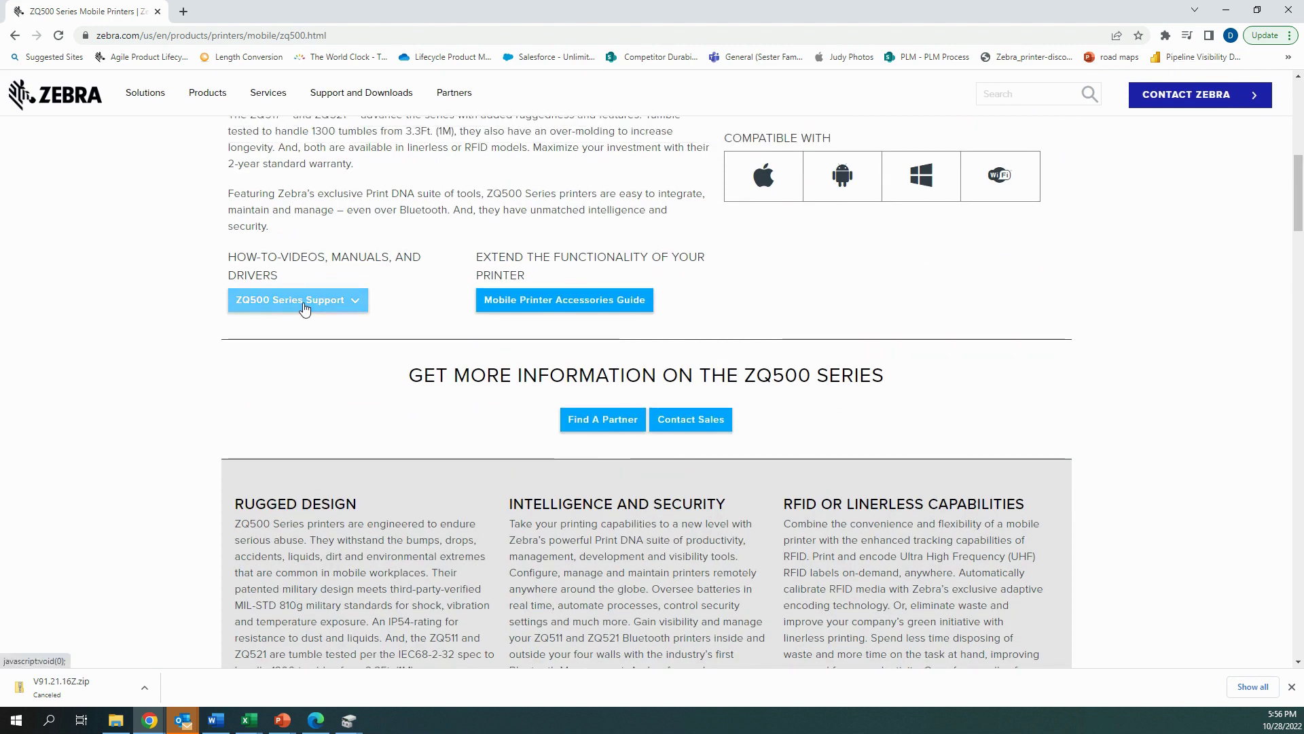
{"action": "left_click", "coordinate": [353, 307]}
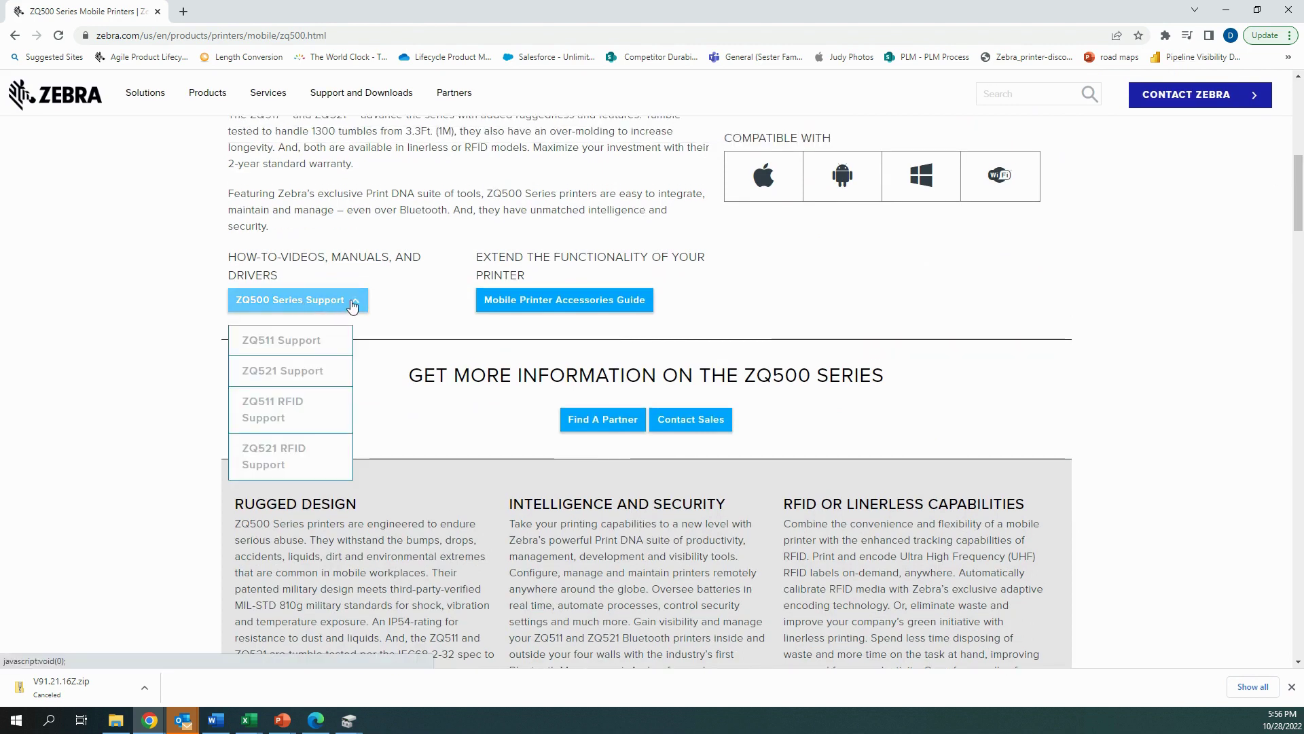
{"action": "left_click", "coordinate": [318, 376]}
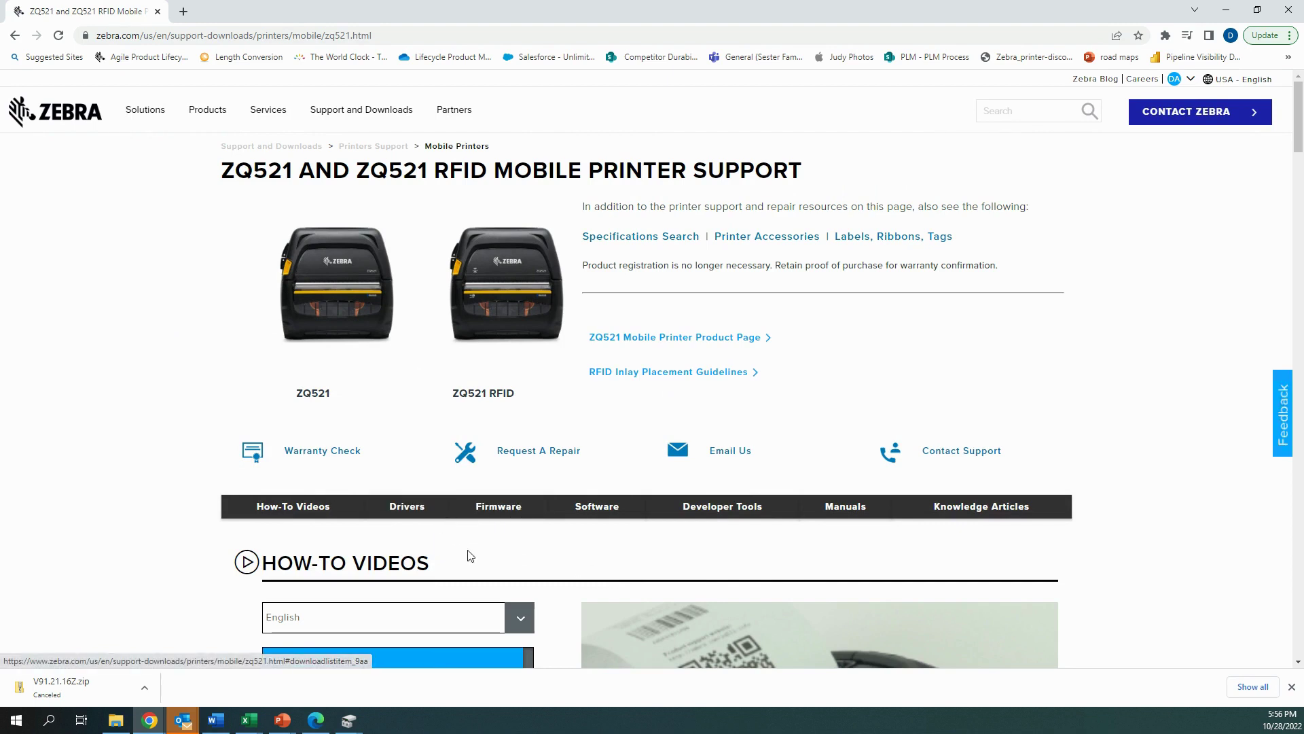
Download the Printer OS v91.21.16Z firmware for the ZQ521, accepting the end user license agreement.
{"action": "left_click", "coordinate": [500, 517]}
{"action": "scroll", "coordinate": [201, 326], "scroll_direction": "up", "scroll_amount": 1}
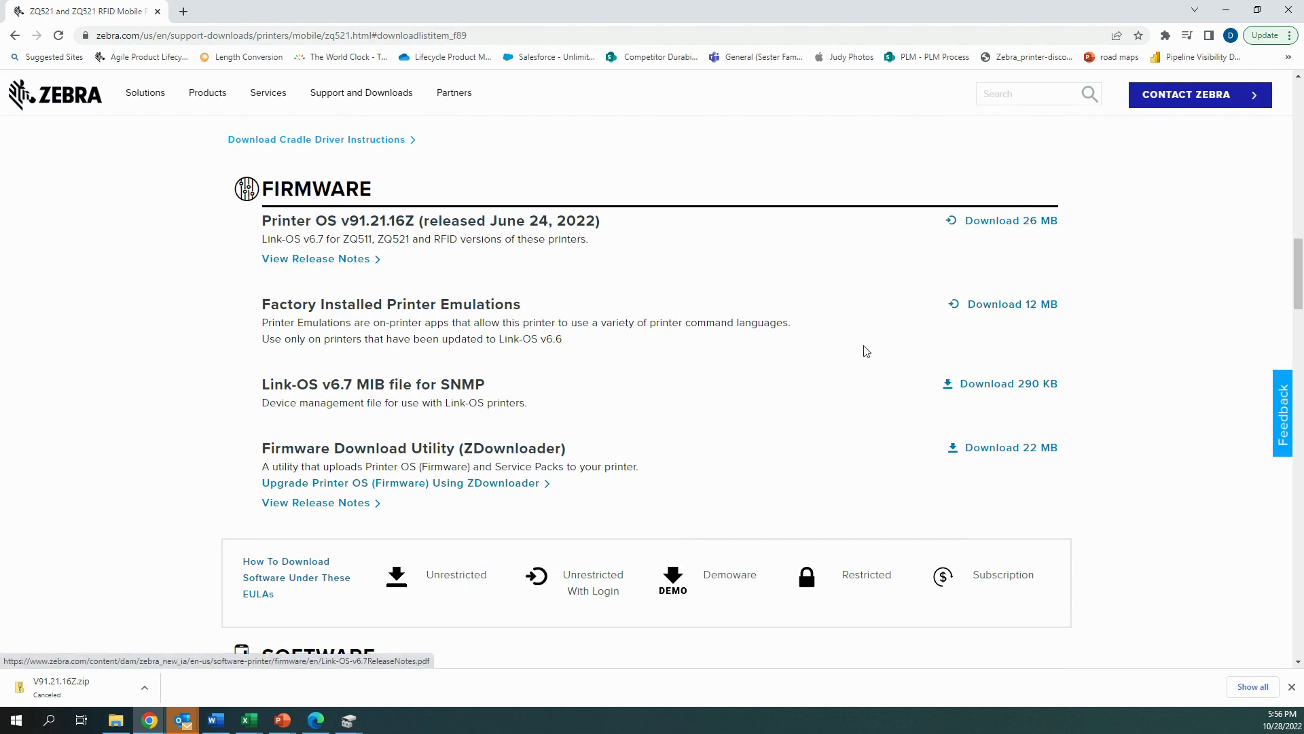
{"action": "left_click", "coordinate": [1009, 230]}
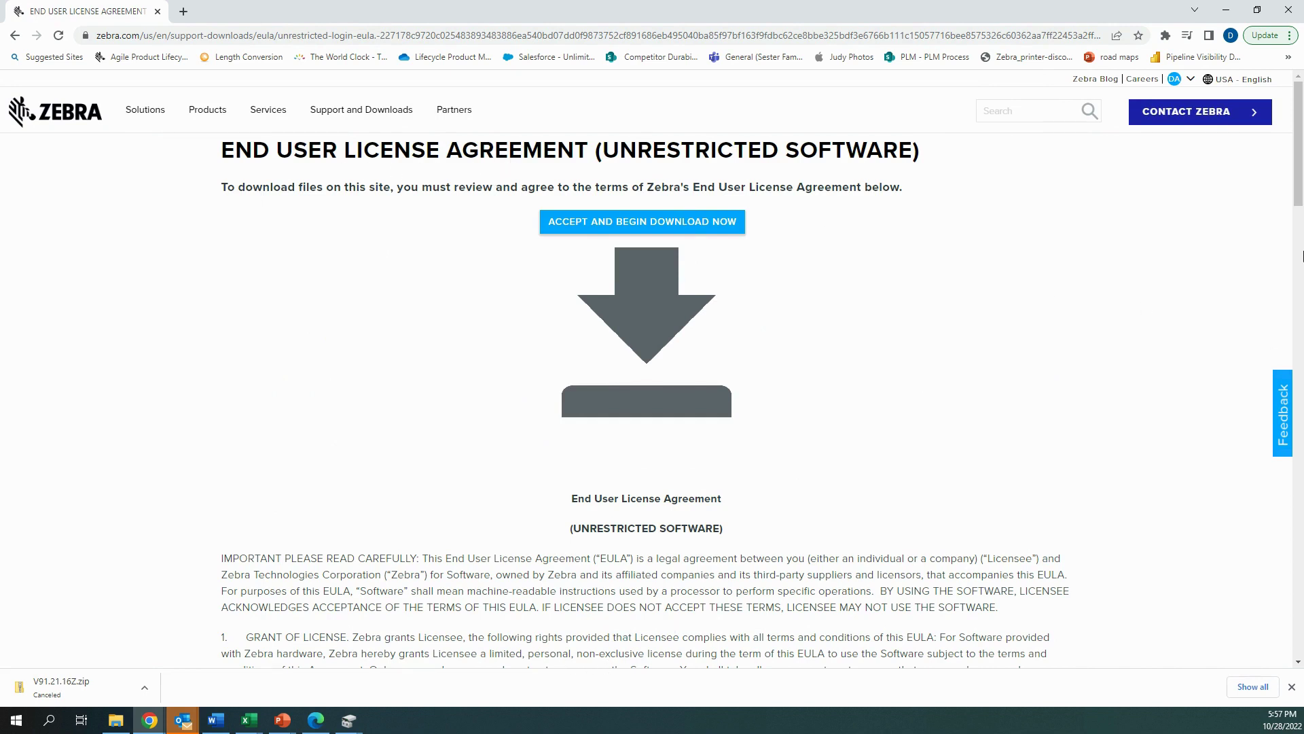
{"action": "mouse_move", "coordinate": [1299, 170]}
{"action": "left_mouse_down"}
{"action": "mouse_move", "coordinate": [1298, 187]}
{"action": "mouse_move", "coordinate": [1299, 173]}
{"action": "left_mouse_up"}
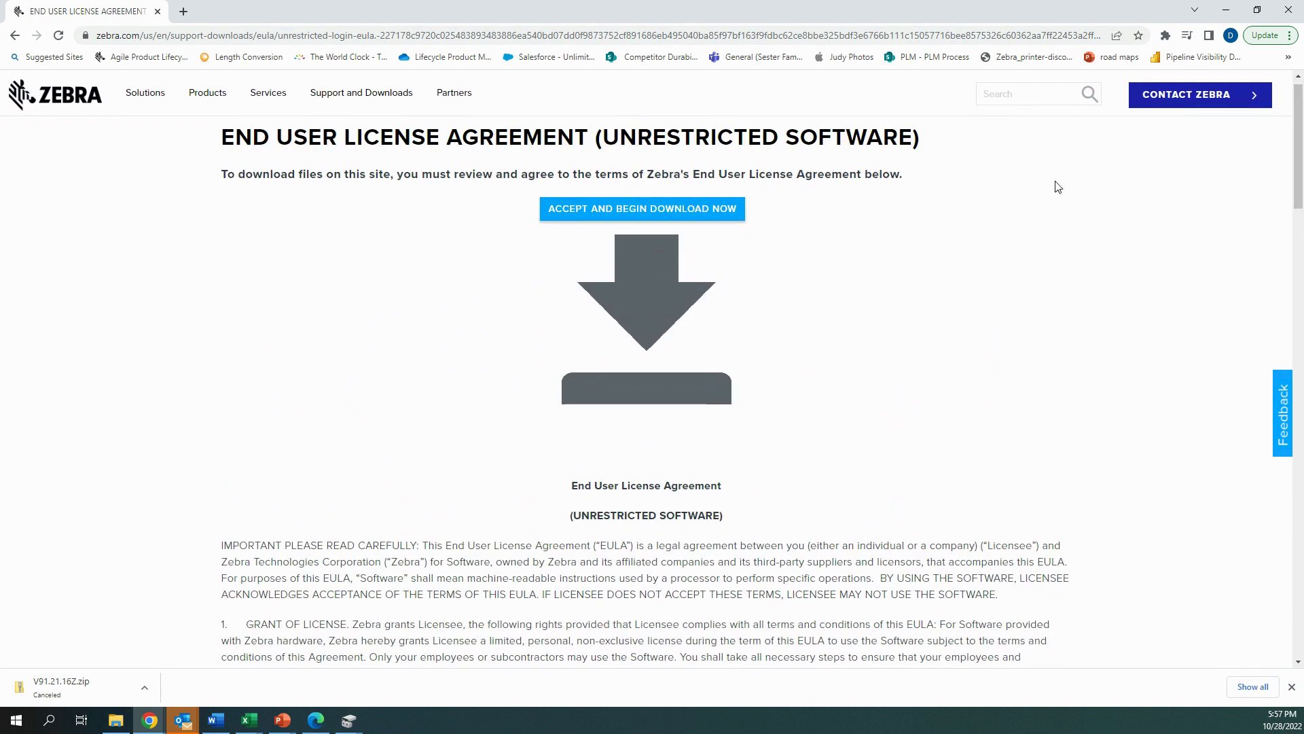
{"action": "scroll", "coordinate": [588, 216], "scroll_direction": "up", "scroll_amount": 1}
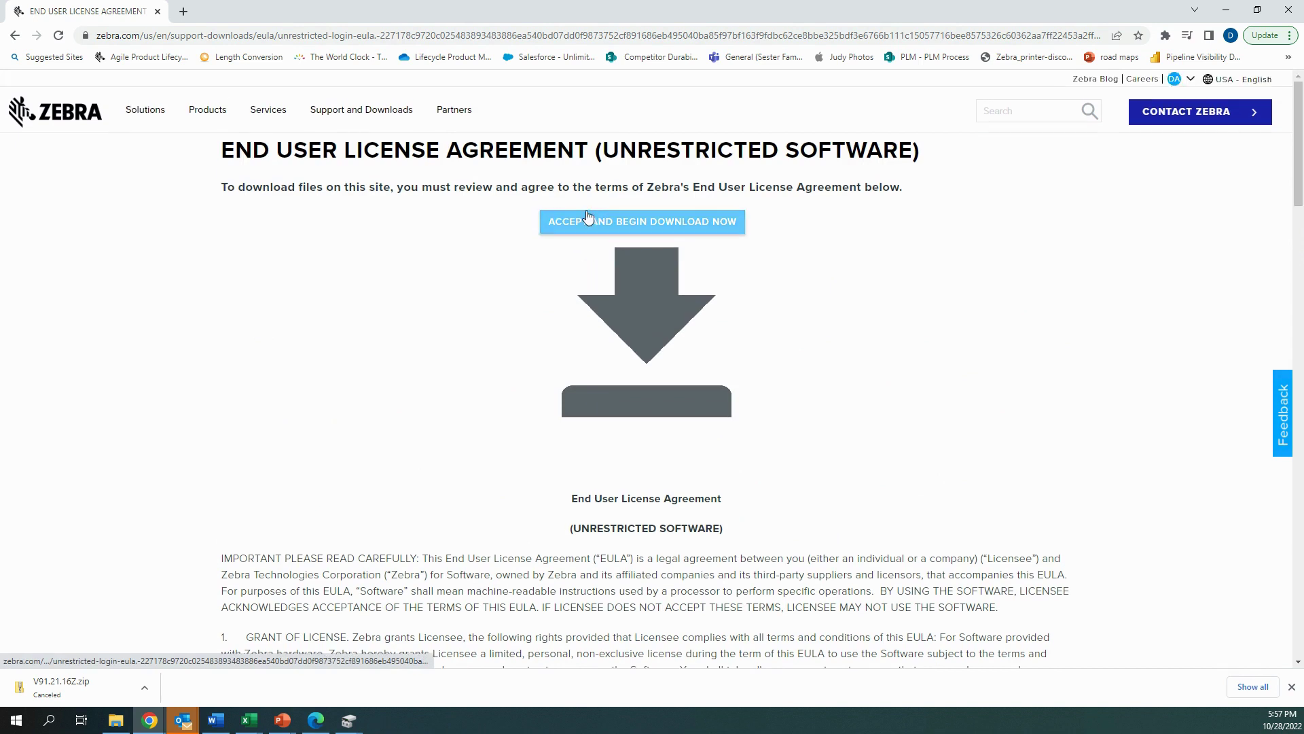
{"action": "left_click", "coordinate": [589, 217]}
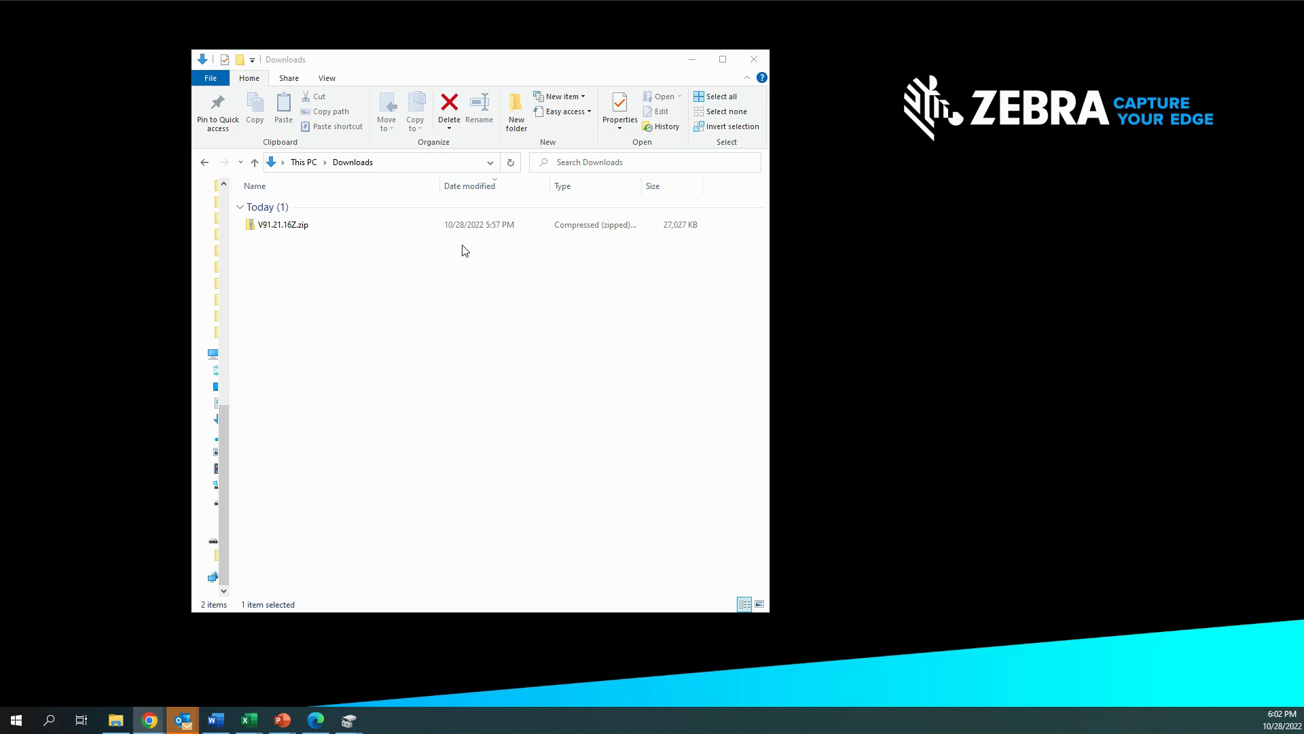
Extract V91.21.16Z.zip in the Downloads folder to the suggested V91.21.16Z folder, showing the extracted files when complete.
{"action": "right_click", "coordinate": [295, 223]}
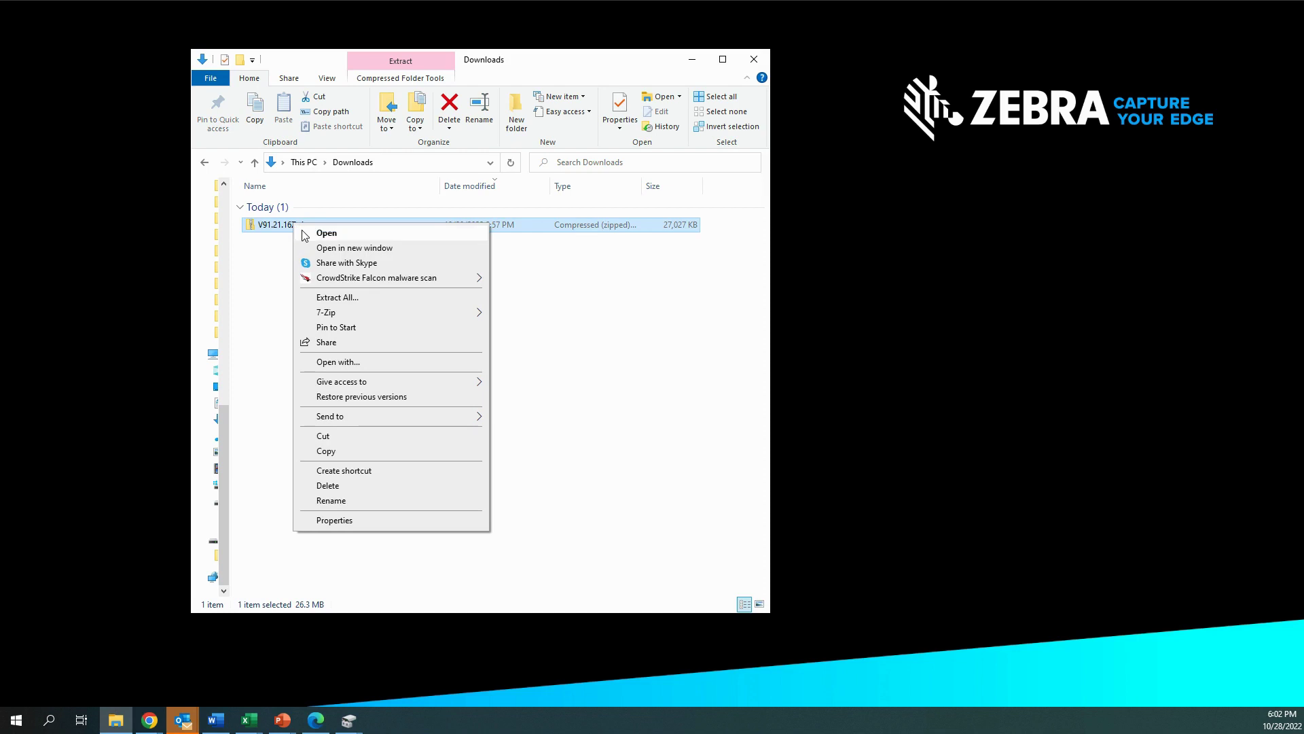
{"action": "left_click", "coordinate": [338, 300]}
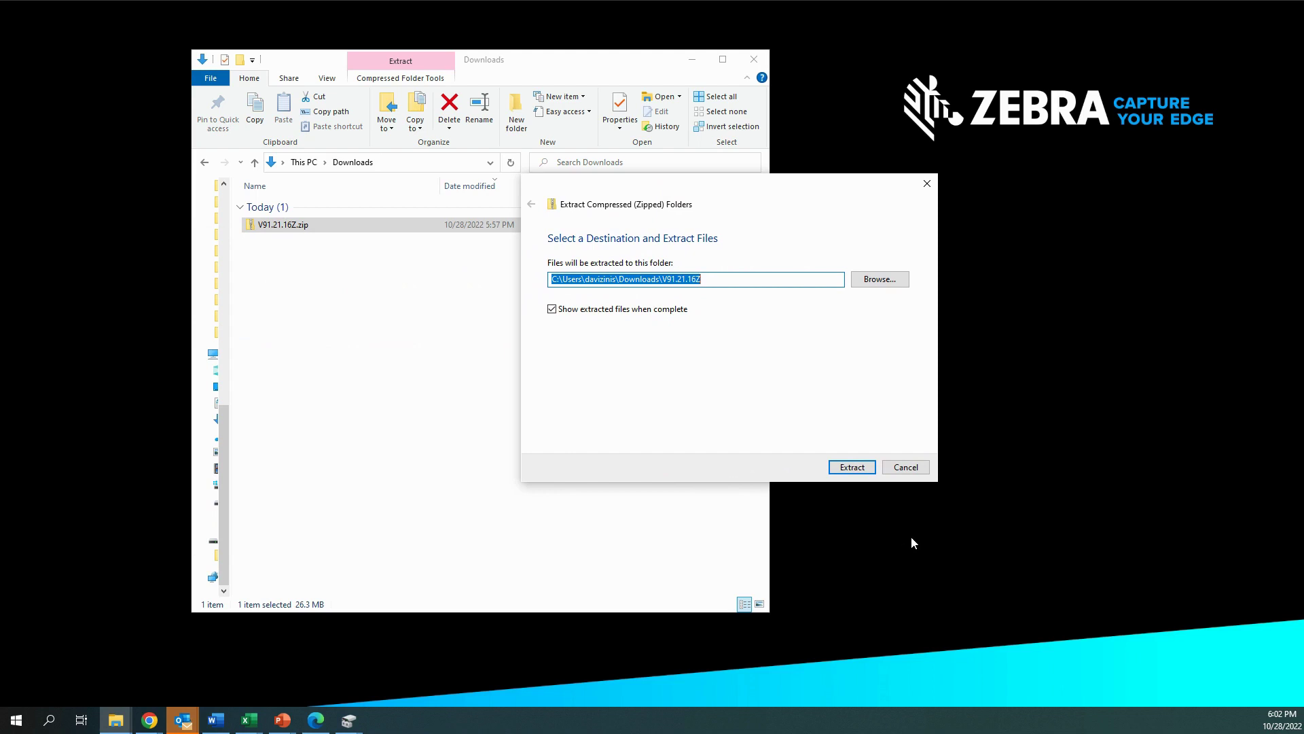
{"action": "left_click", "coordinate": [858, 471]}
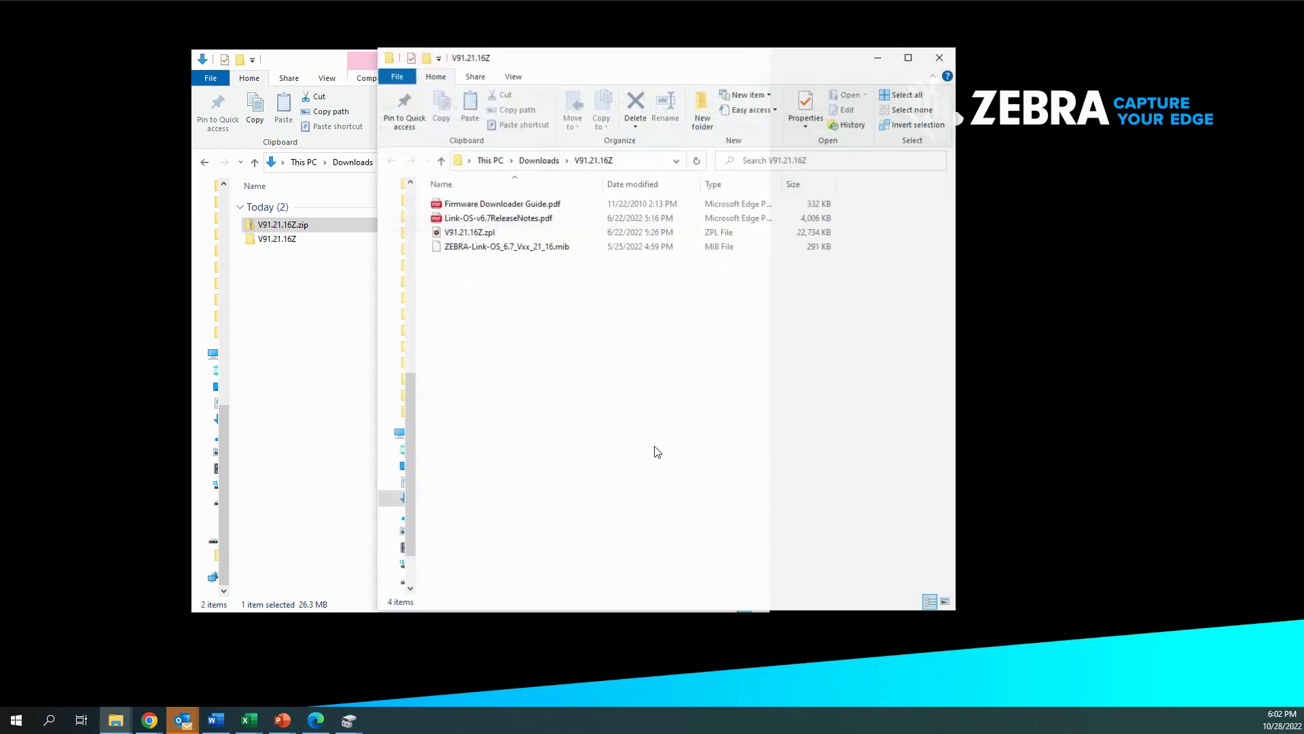